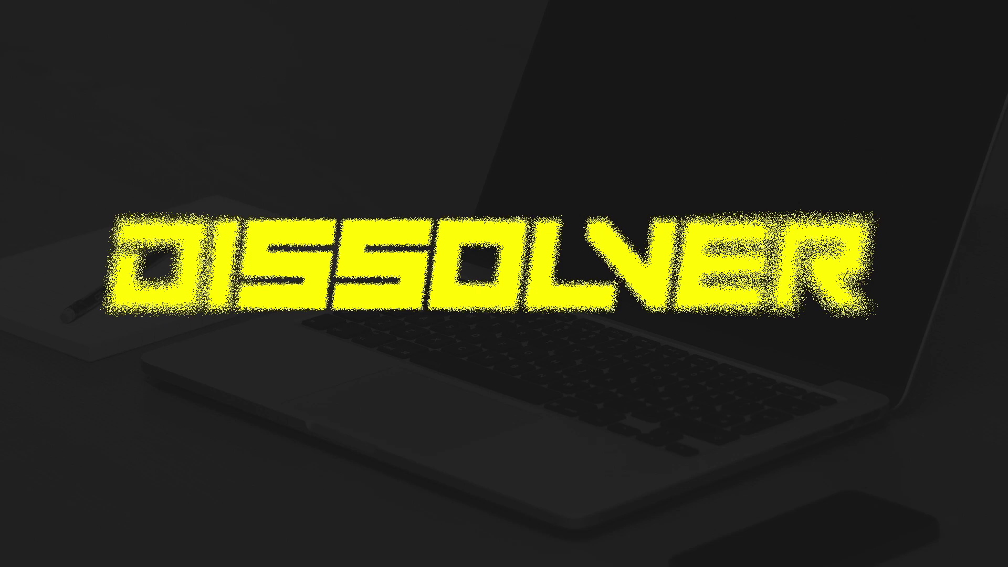
Switch to the Exemplo document with its blank white canvas.
{"action": "left_click", "coordinate": [394, 49]}
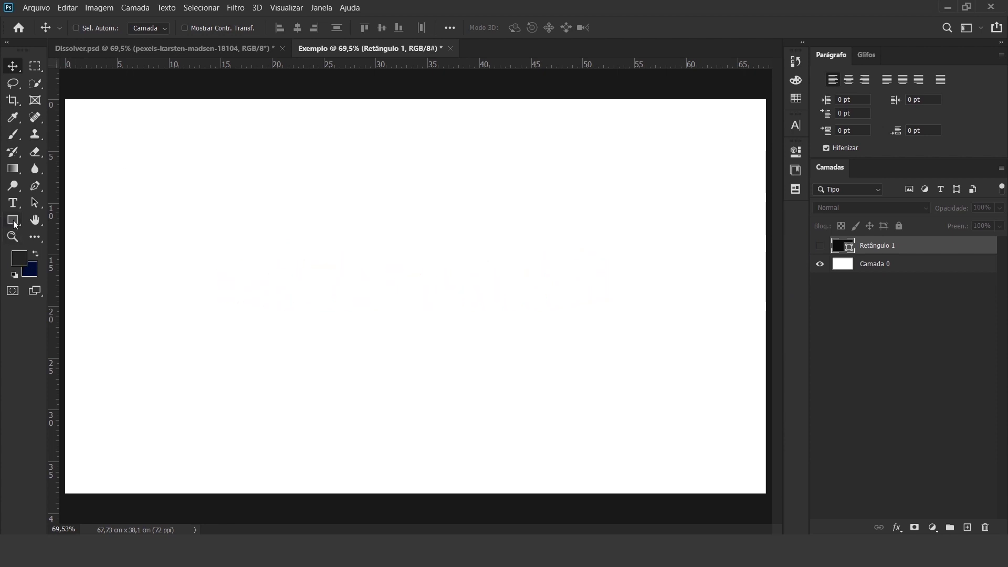
Show the black Retângulo 1 layer so it fills the canvas, and lock it.
{"action": "left_click", "coordinate": [14, 220]}
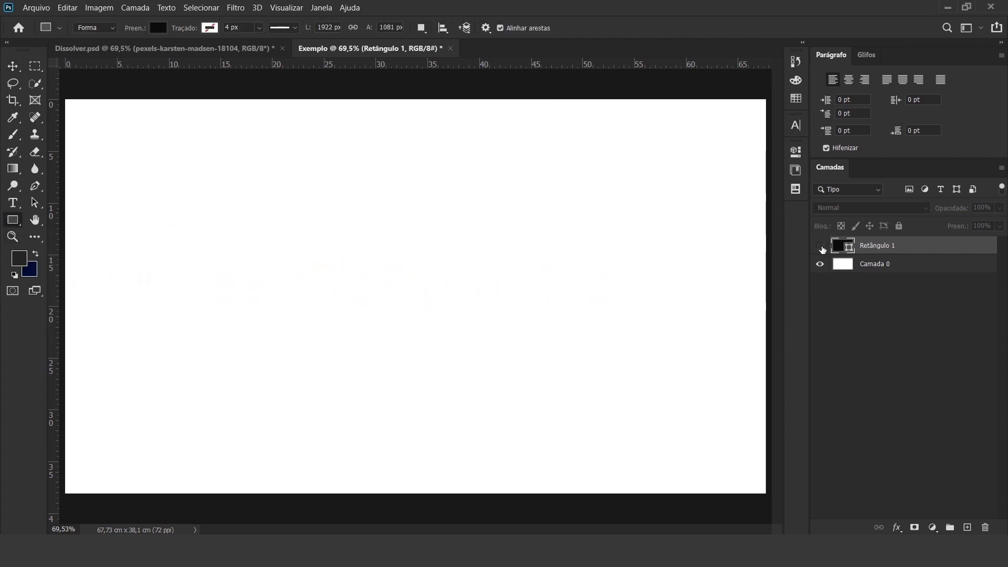
{"action": "left_click", "coordinate": [821, 247]}
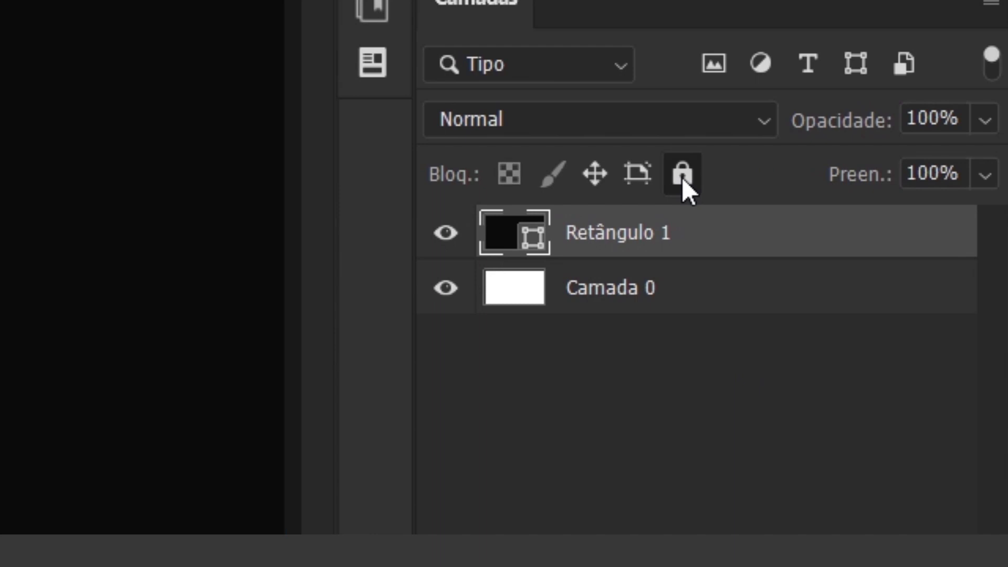
{"action": "left_click", "coordinate": [682, 176]}
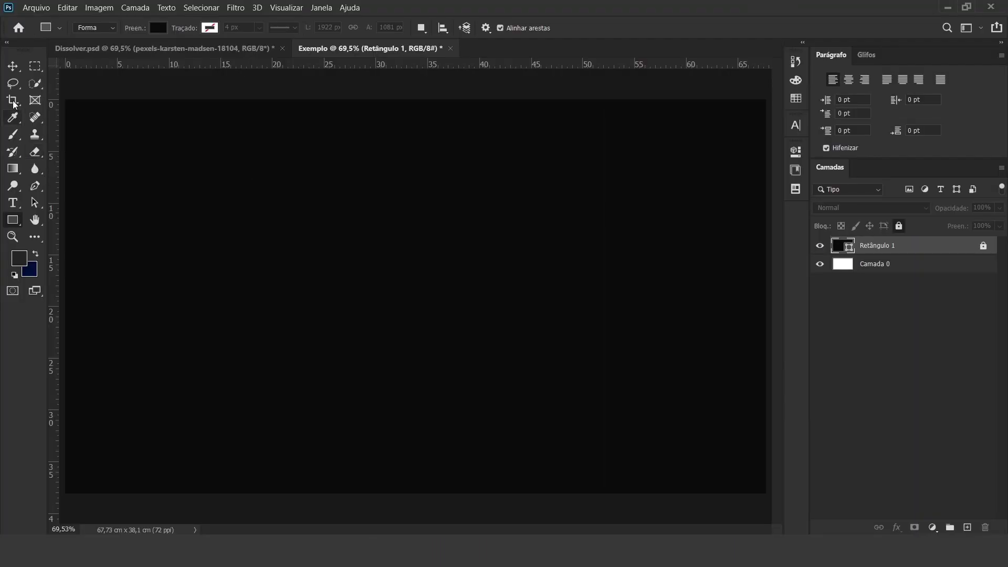
{"action": "key", "text": "v"}
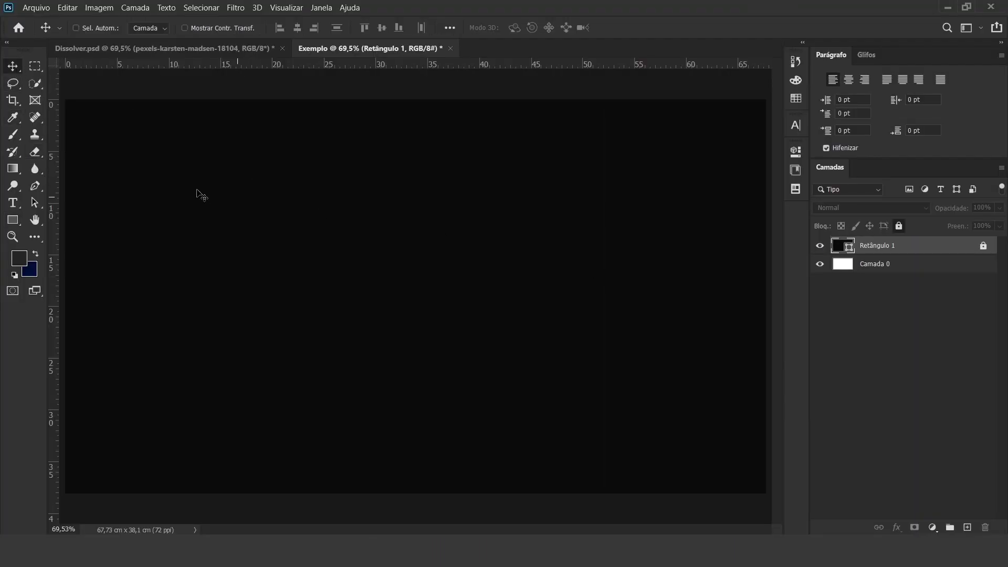
{"action": "left_click", "coordinate": [13, 204]}
Add DISSOLVER as 250 pt yellow Play Pretend text, centred on the black canvas.
{"action": "mouse_move", "coordinate": [149, 179]}
{"action": "left_mouse_down"}
{"action": "mouse_move", "coordinate": [698, 437]}
{"action": "mouse_move", "coordinate": [701, 452]}
{"action": "left_mouse_up"}
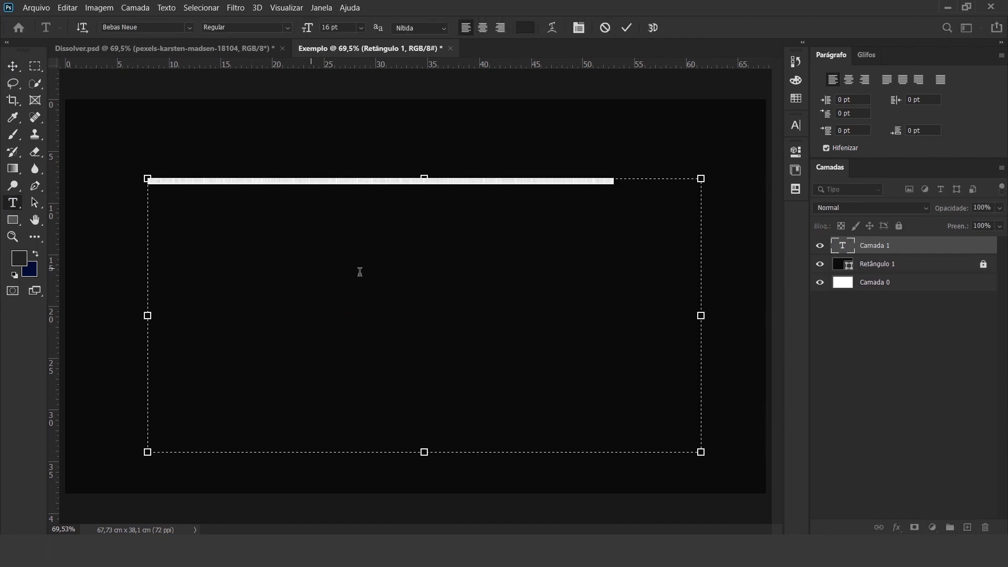
{"action": "type", "text": "DISSOLVER"}
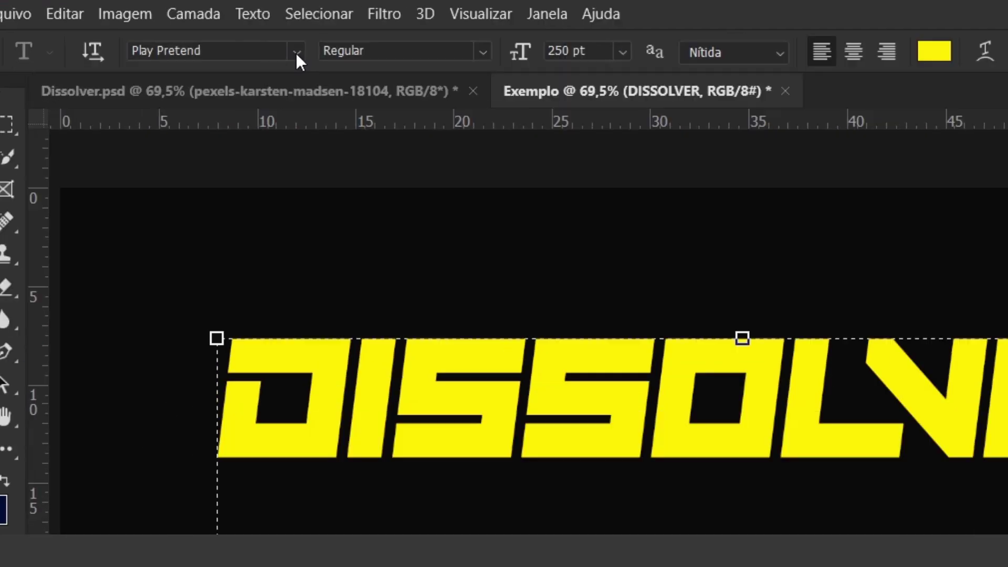
{"action": "left_click", "coordinate": [190, 27]}
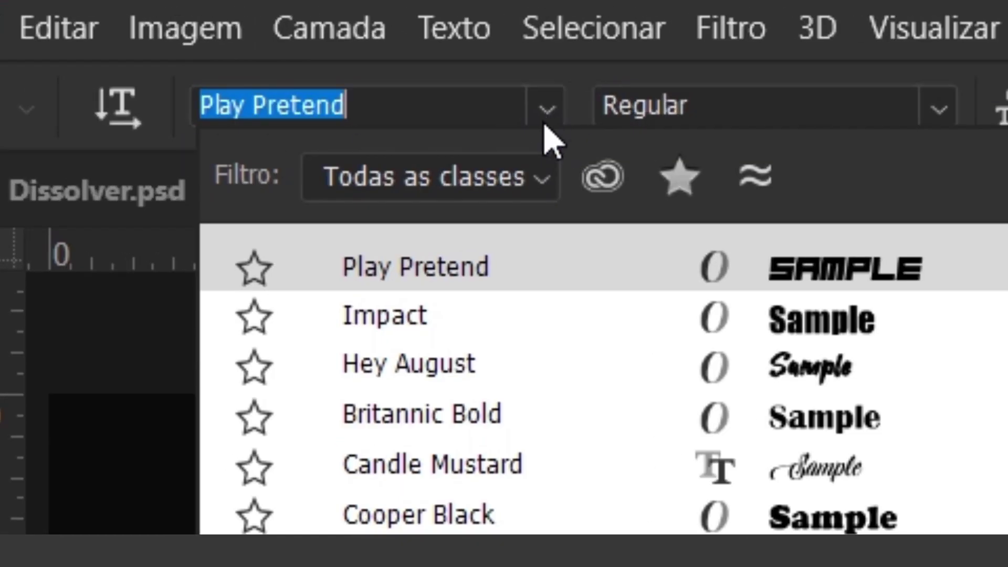
{"action": "left_click", "coordinate": [550, 120]}
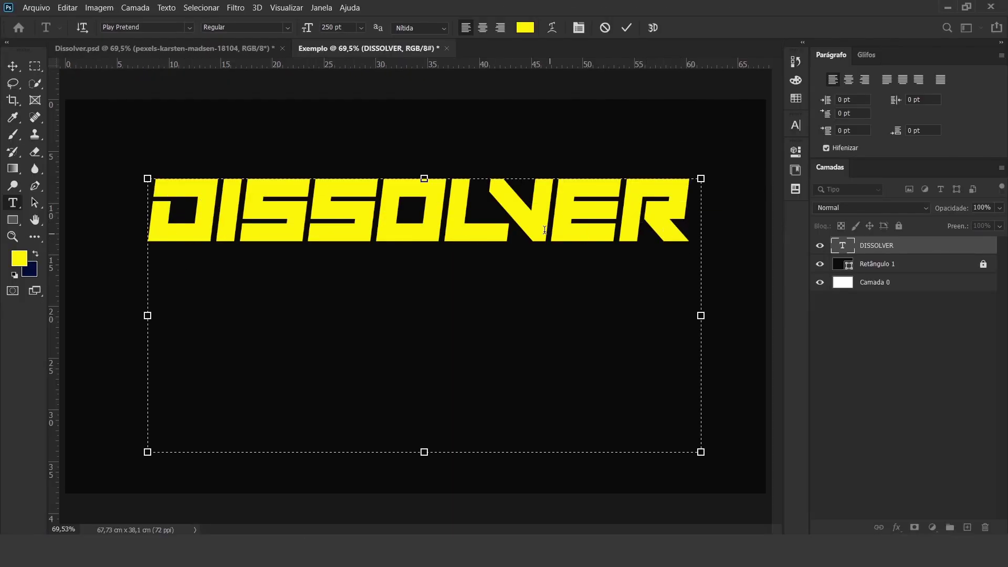
{"action": "left_click", "coordinate": [364, 30]}
{"action": "mouse_move", "coordinate": [424, 179]}
{"action": "left_mouse_down"}
{"action": "mouse_move", "coordinate": [416, 227]}
{"action": "mouse_move", "coordinate": [427, 271]}
{"action": "mouse_move", "coordinate": [424, 247]}
{"action": "left_mouse_up"}
{"action": "left_click", "coordinate": [12, 74]}
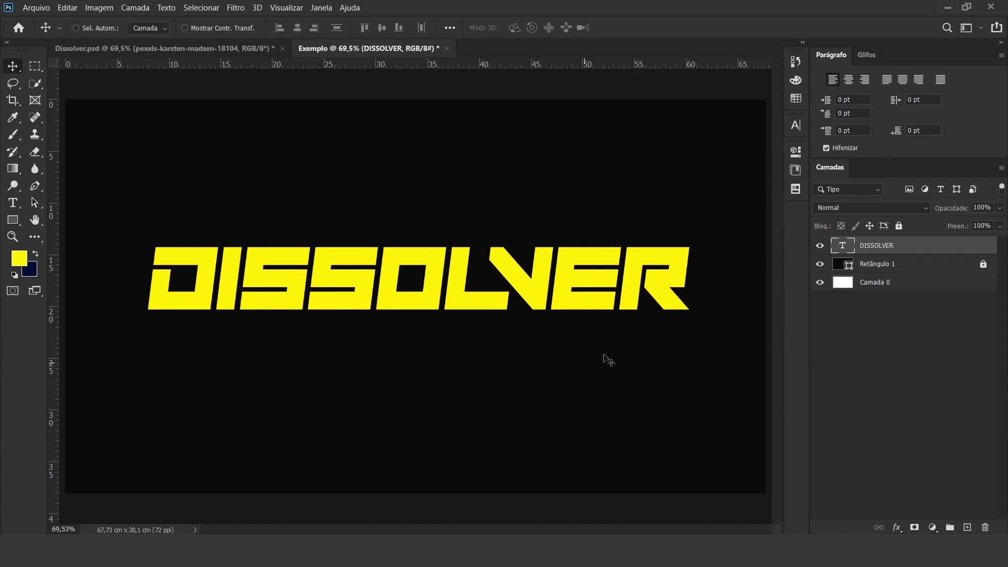
Convert the DISSOLVER text layer to a smart object and set its blend mode to Dissolver.
{"action": "right_click", "coordinate": [900, 248]}
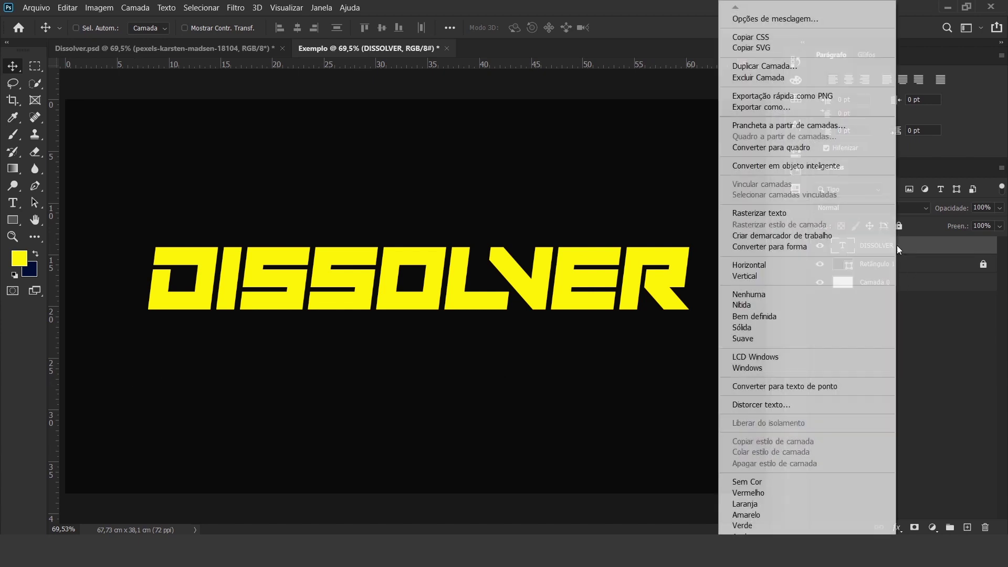
{"action": "left_click", "coordinate": [778, 167]}
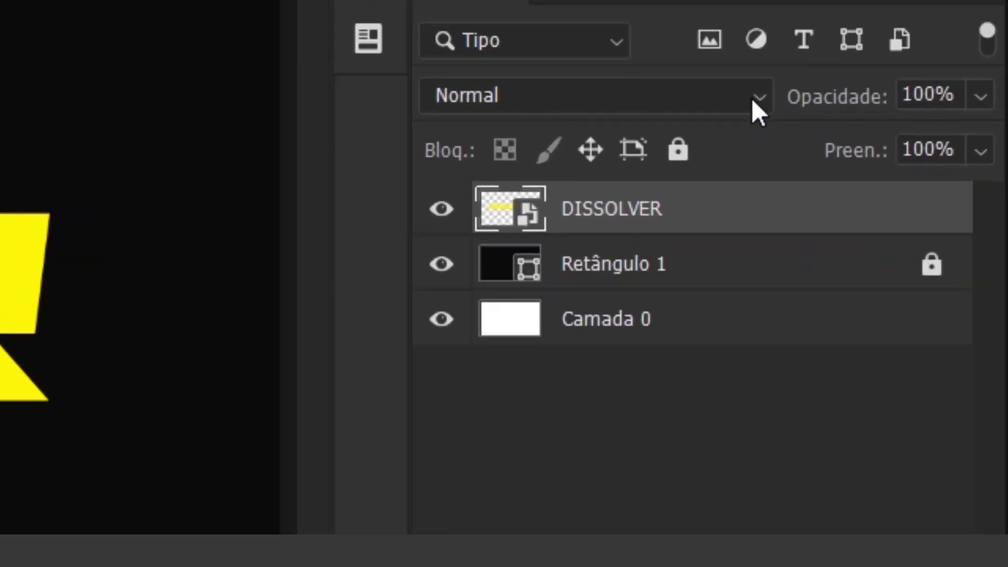
{"action": "left_click", "coordinate": [751, 99]}
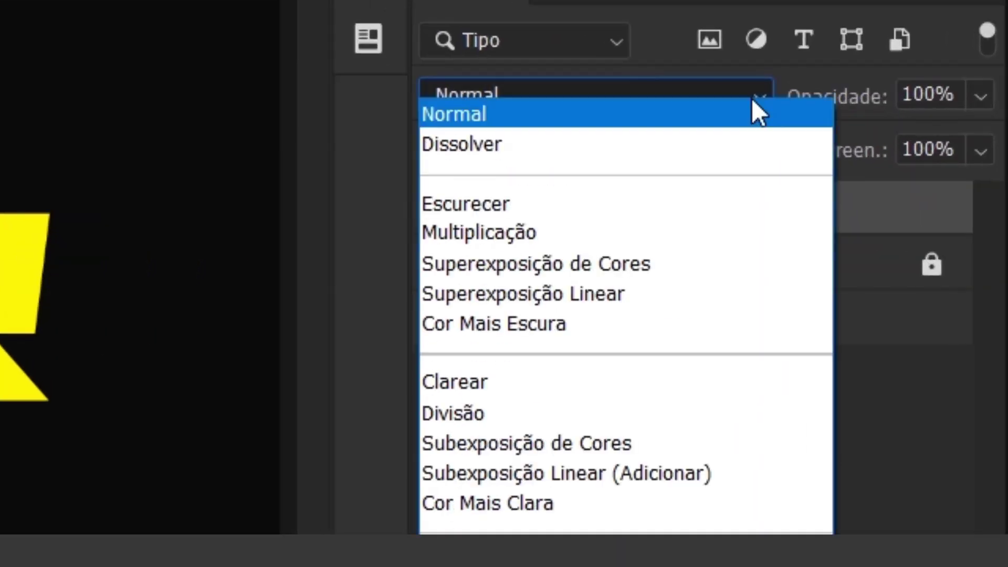
{"action": "left_click", "coordinate": [482, 144]}
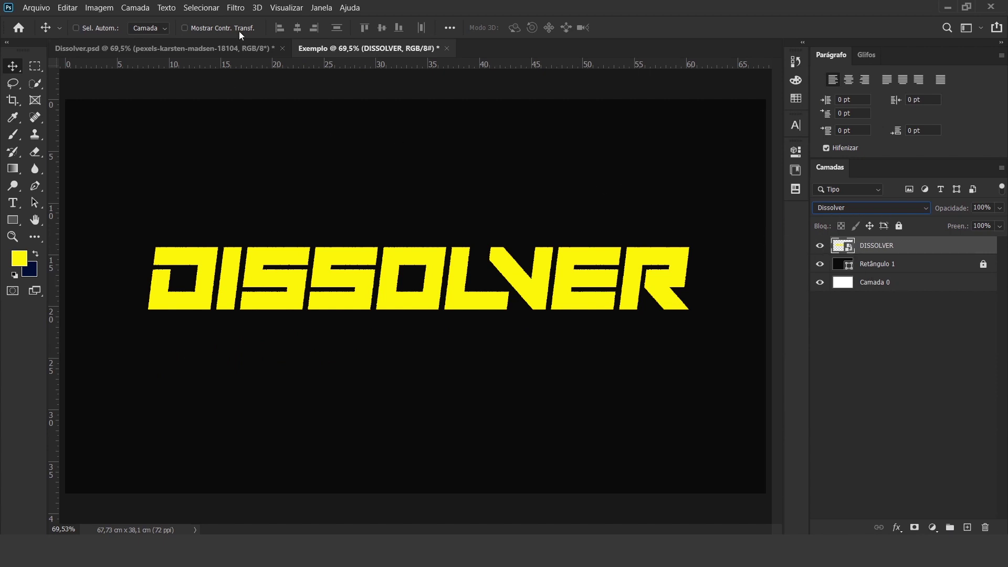
Open Filtro > Galeria de desfoques > Desfoque de campo on the DISSOLVER text.
{"action": "left_click", "coordinate": [237, 9]}
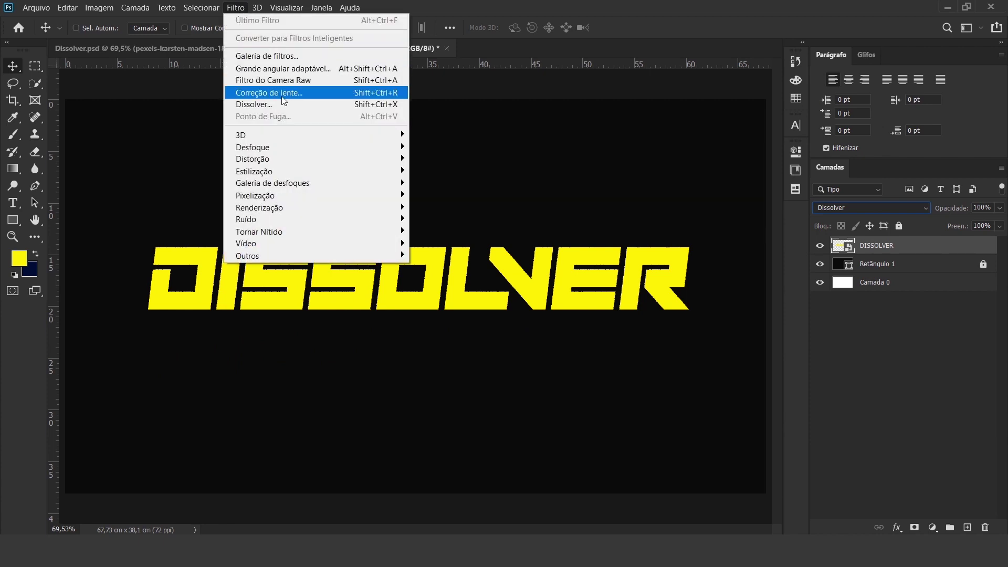
{"action": "mouse_move", "coordinate": [273, 182]}
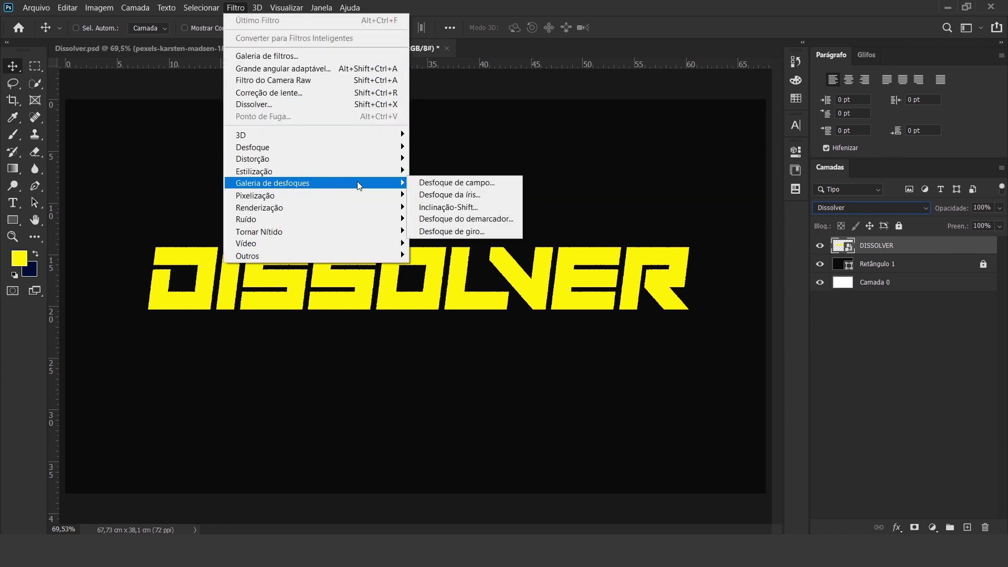
{"action": "left_click", "coordinate": [449, 184]}
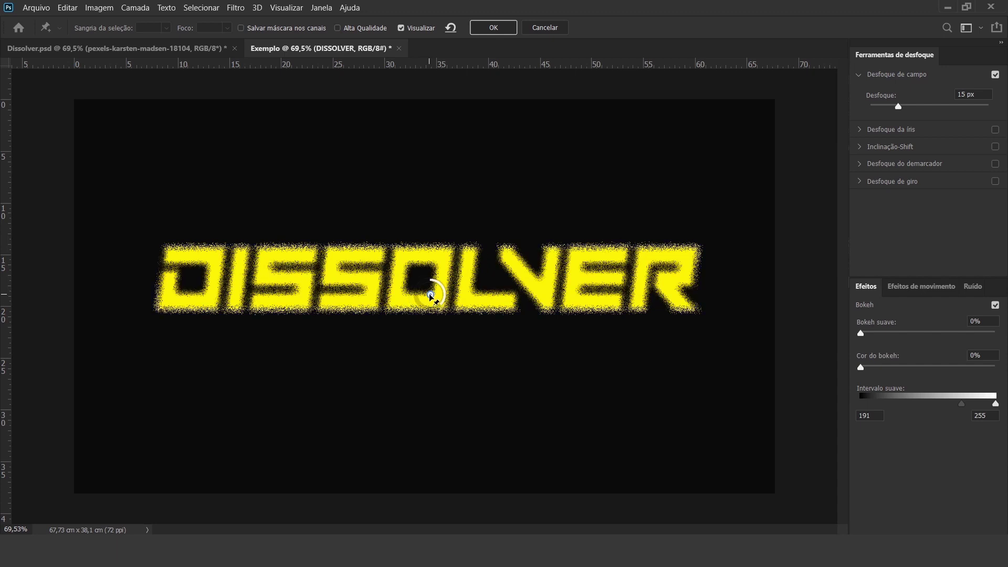
Place the blur pin over the V and E and settle the blur at 25 px.
{"action": "mouse_move", "coordinate": [429, 296]}
{"action": "left_mouse_down"}
{"action": "mouse_move", "coordinate": [601, 290]}
{"action": "mouse_move", "coordinate": [677, 265]}
{"action": "left_mouse_up"}
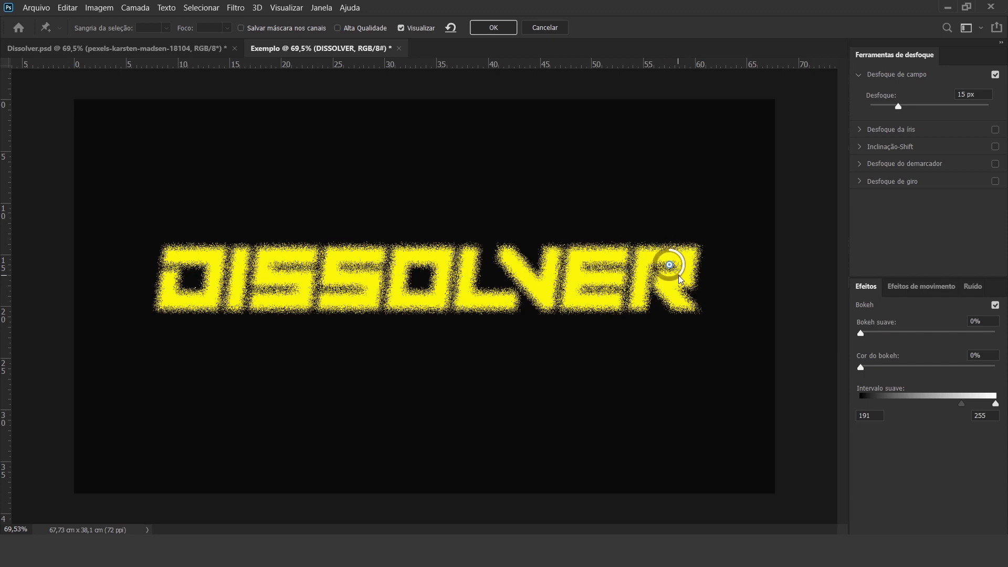
{"action": "left_click_drag", "start_coordinate": [681, 277], "coordinate": [674, 255]}
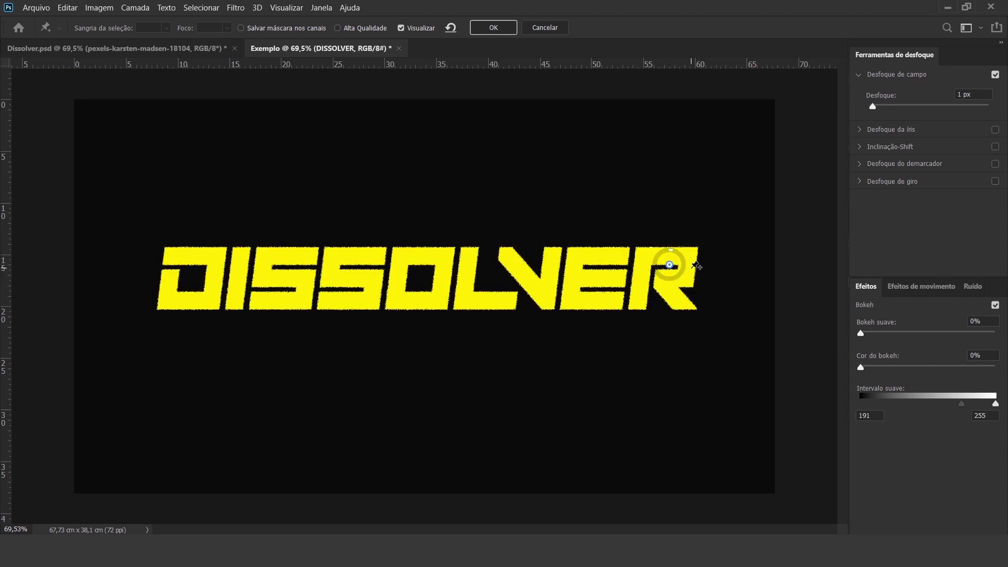
{"action": "left_click_drag", "start_coordinate": [673, 254], "coordinate": [676, 282]}
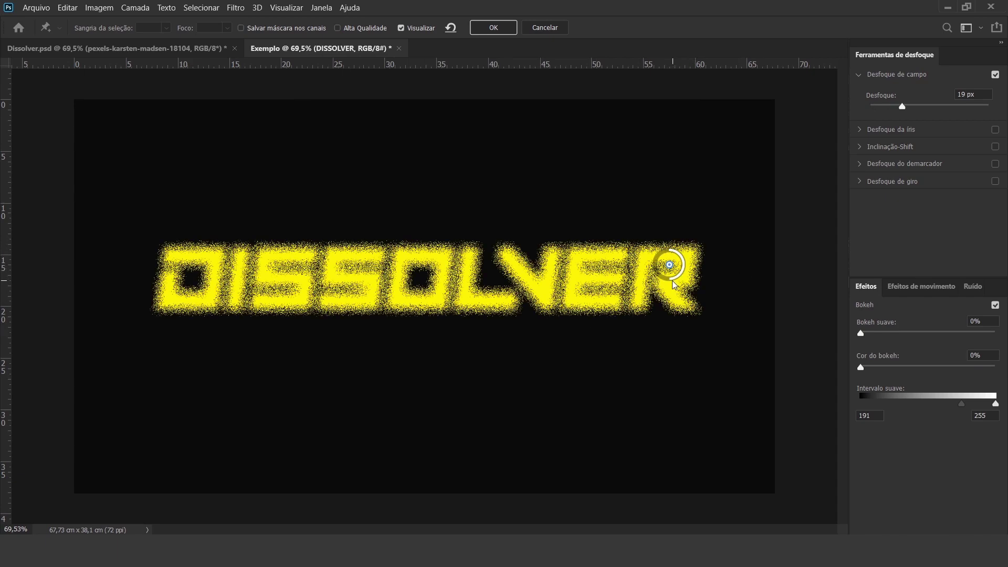
{"action": "left_click_drag", "start_coordinate": [673, 284], "coordinate": [655, 265]}
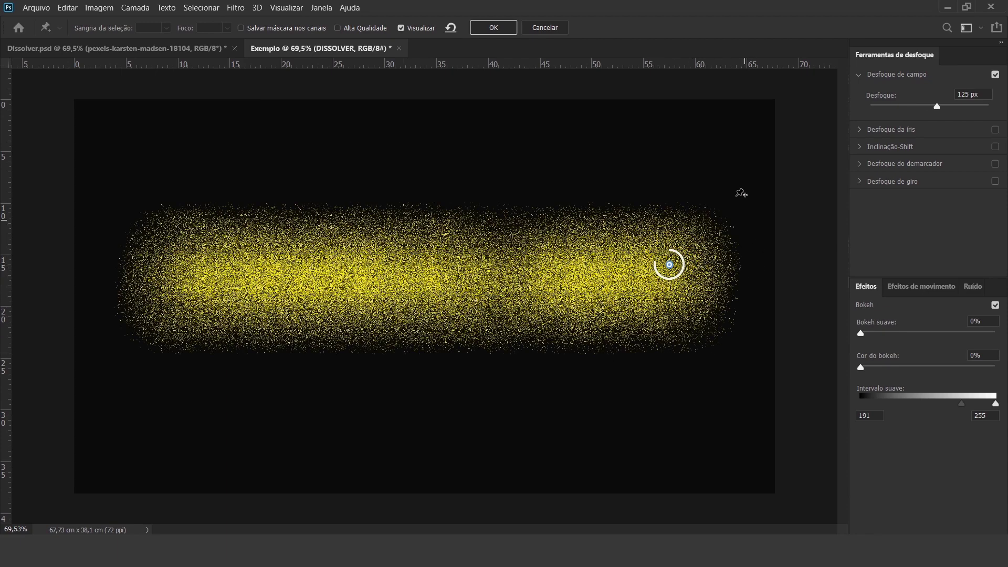
{"action": "left_click_drag", "start_coordinate": [655, 265], "coordinate": [672, 285]}
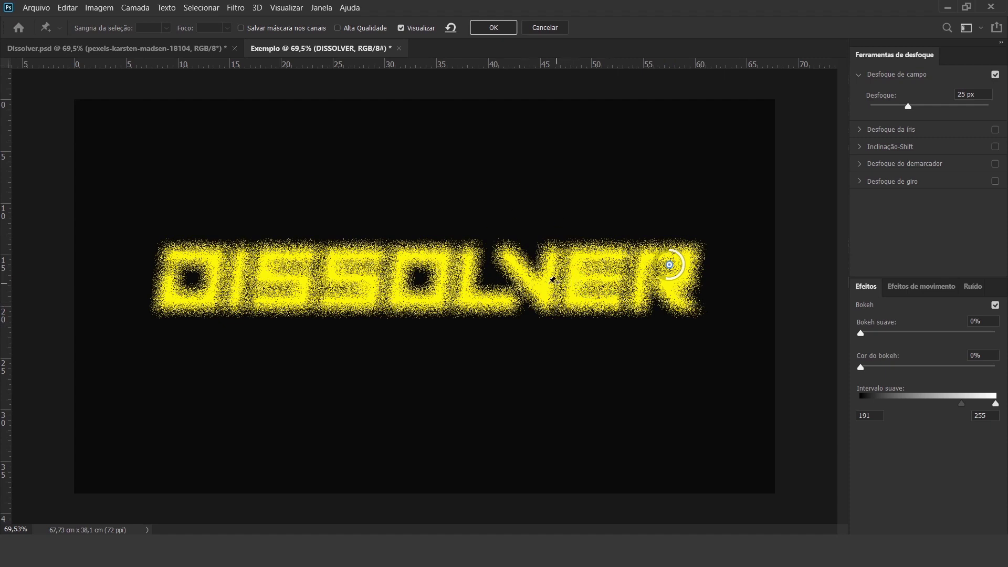
Add blur pins on the V at 4 px and the D at 18 px.
{"action": "left_click", "coordinate": [539, 284]}
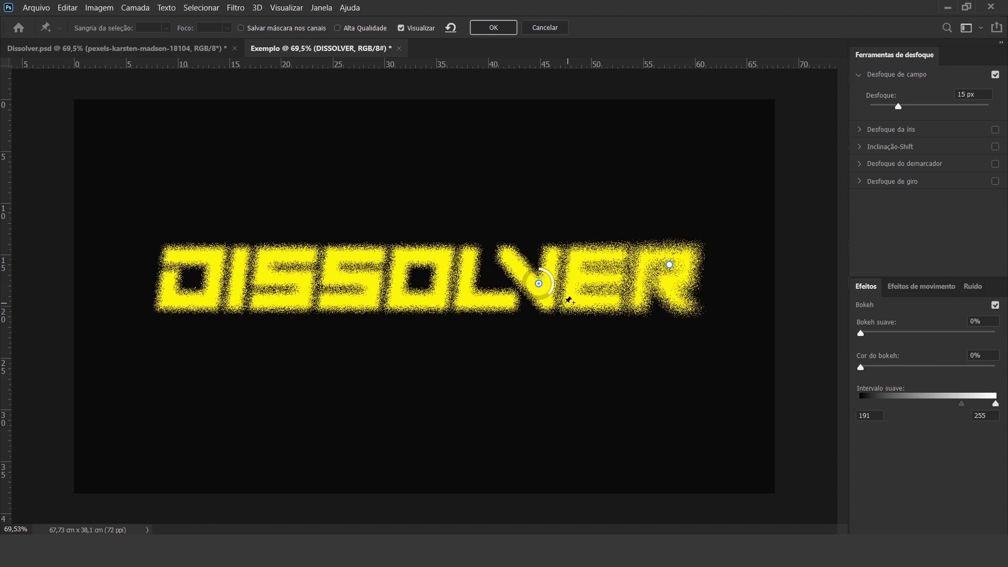
{"action": "left_click_drag", "start_coordinate": [551, 298], "coordinate": [550, 277]}
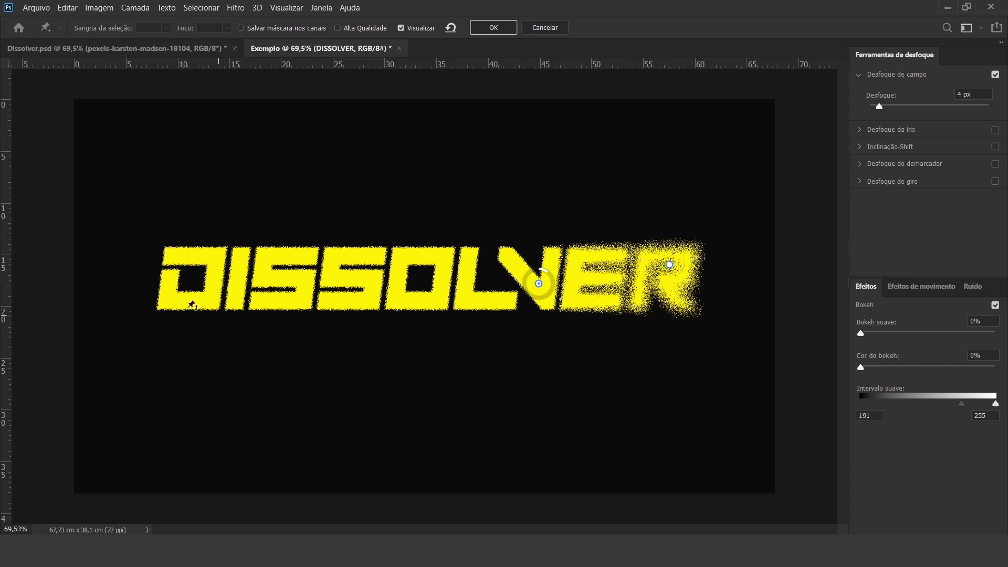
{"action": "left_click", "coordinate": [167, 296]}
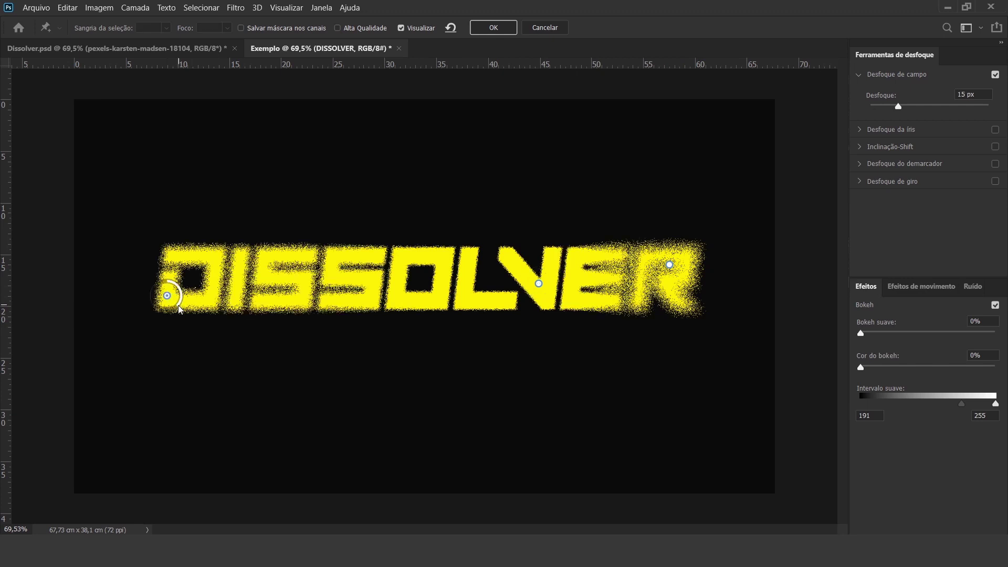
{"action": "left_click_drag", "start_coordinate": [178, 307], "coordinate": [164, 315]}
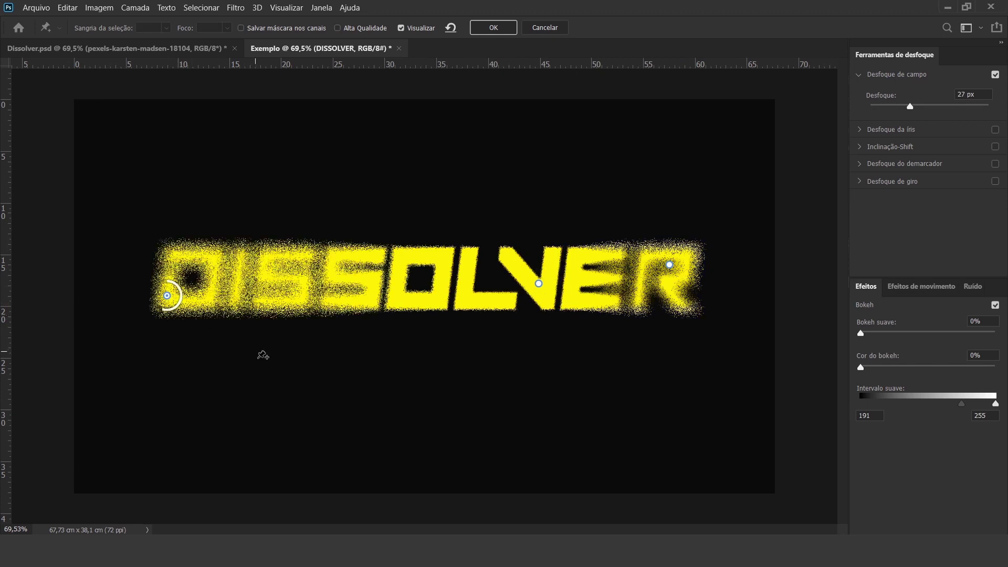
{"action": "left_click_drag", "start_coordinate": [163, 315], "coordinate": [173, 310]}
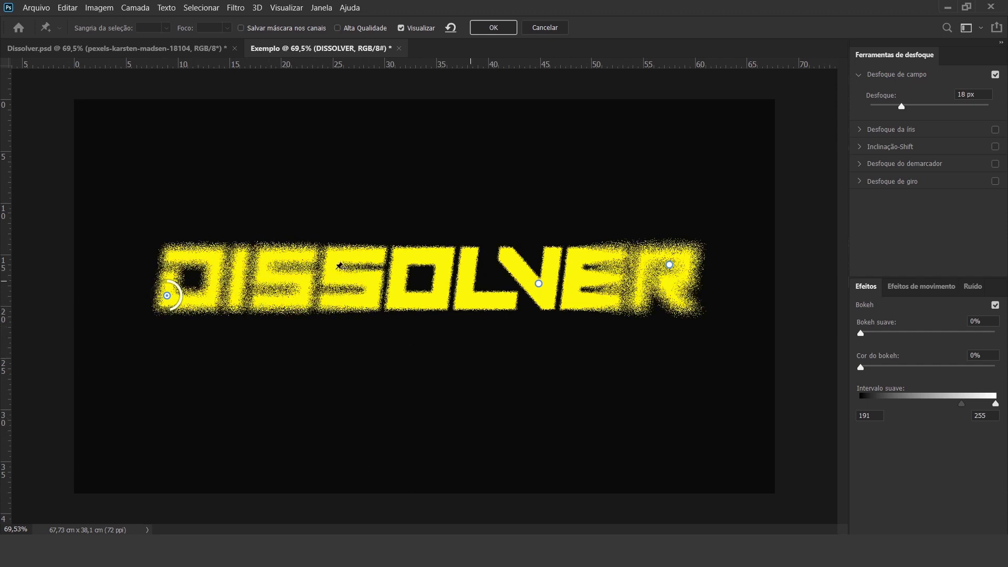
Add a roughly 10 px blur pin on the first S and apply the Field Blur.
{"action": "left_click", "coordinate": [303, 278]}
{"action": "left_click_drag", "start_coordinate": [317, 294], "coordinate": [320, 291]}
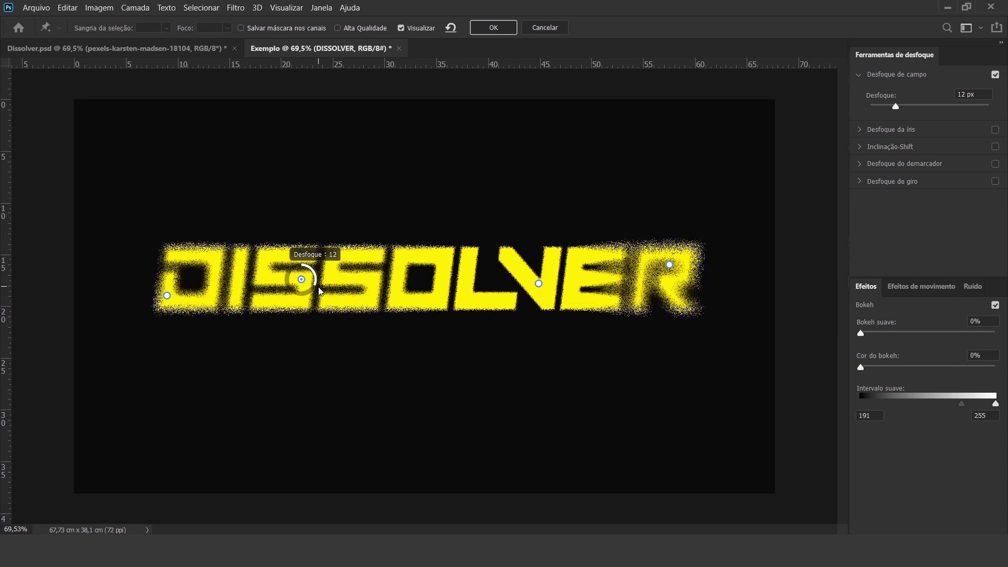
{"action": "left_click_drag", "start_coordinate": [330, 293], "coordinate": [316, 279]}
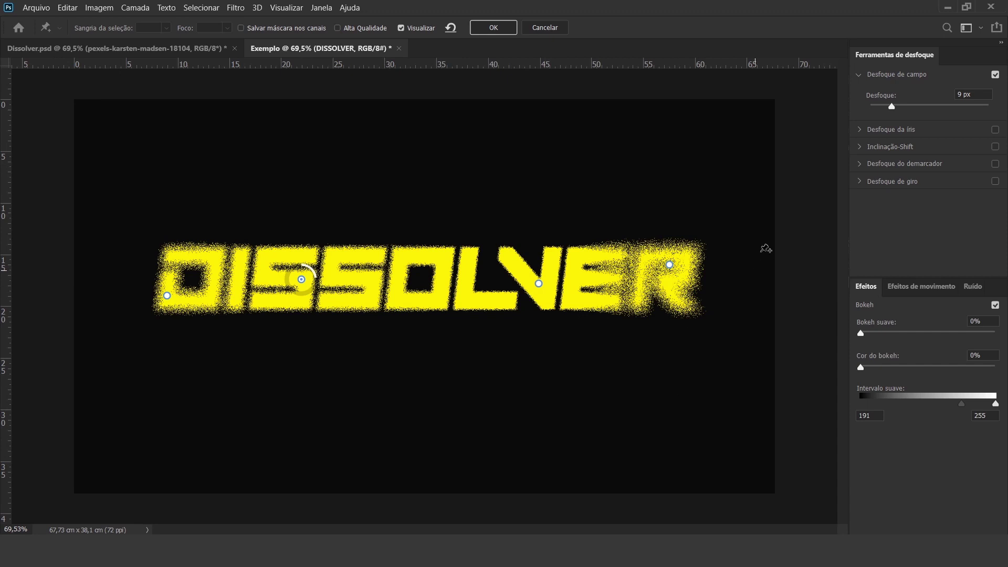
{"action": "left_click", "coordinate": [496, 28]}
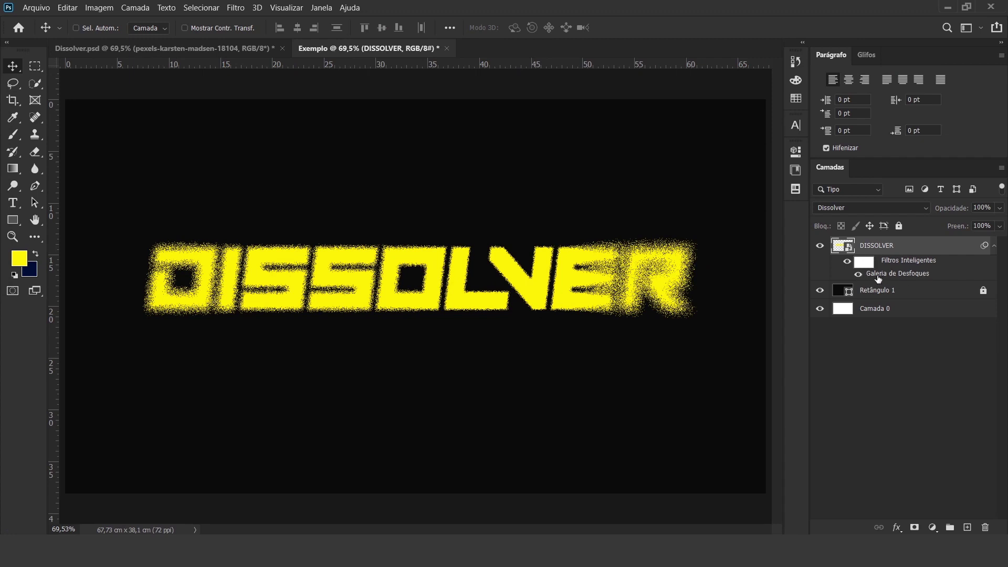
{"action": "double_click", "coordinate": [875, 274]}
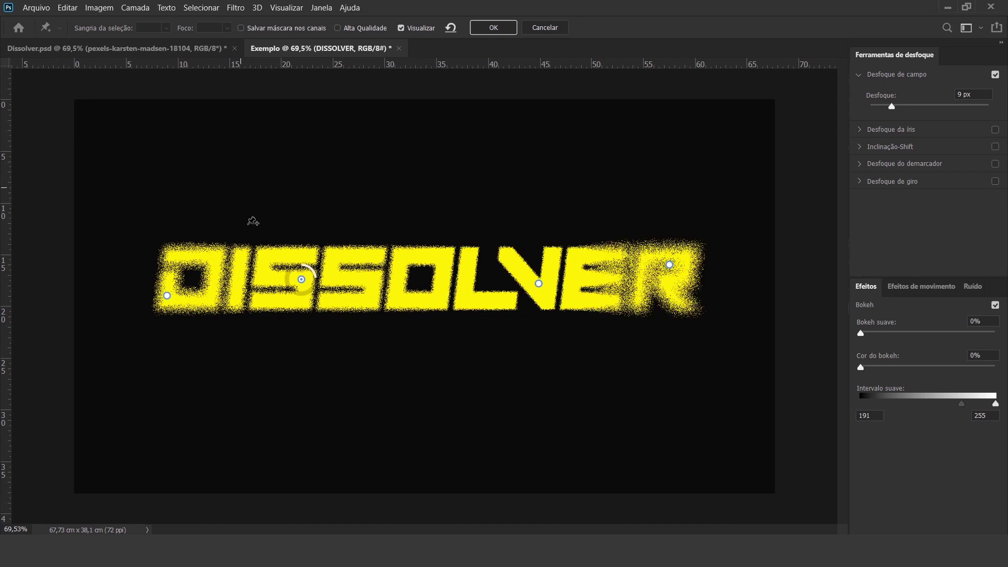
{"action": "left_click", "coordinate": [543, 28]}
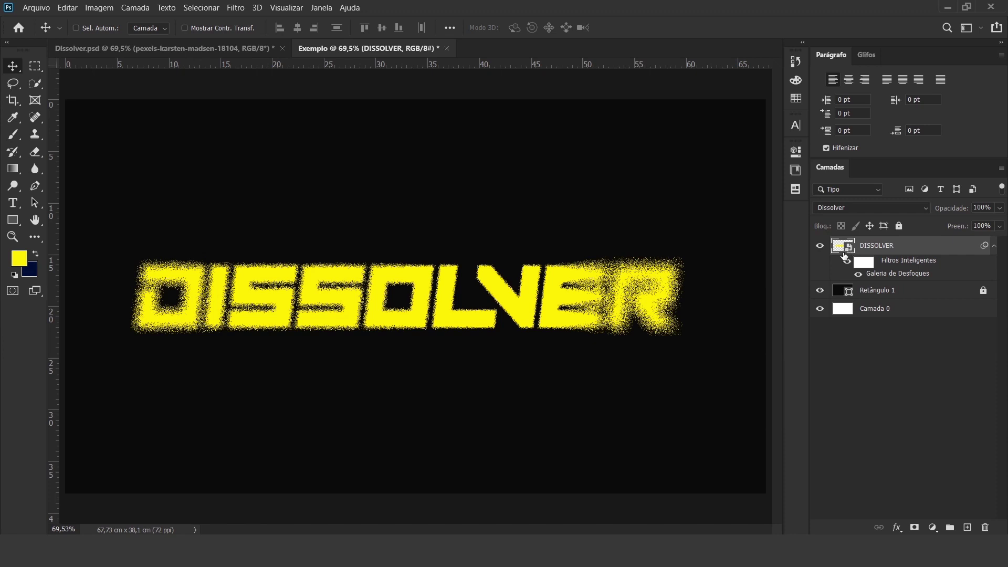
{"action": "double_click", "coordinate": [852, 251]}
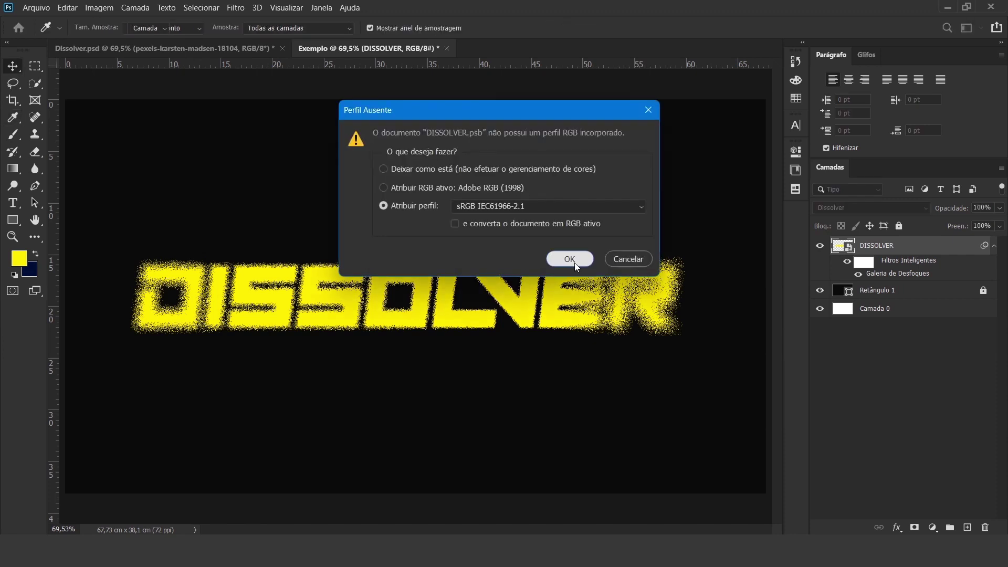
Accept the sRGB profile and select all the DISSOLVER text inside the smart object.
{"action": "left_click", "coordinate": [575, 259]}
{"action": "key", "text": "t"}
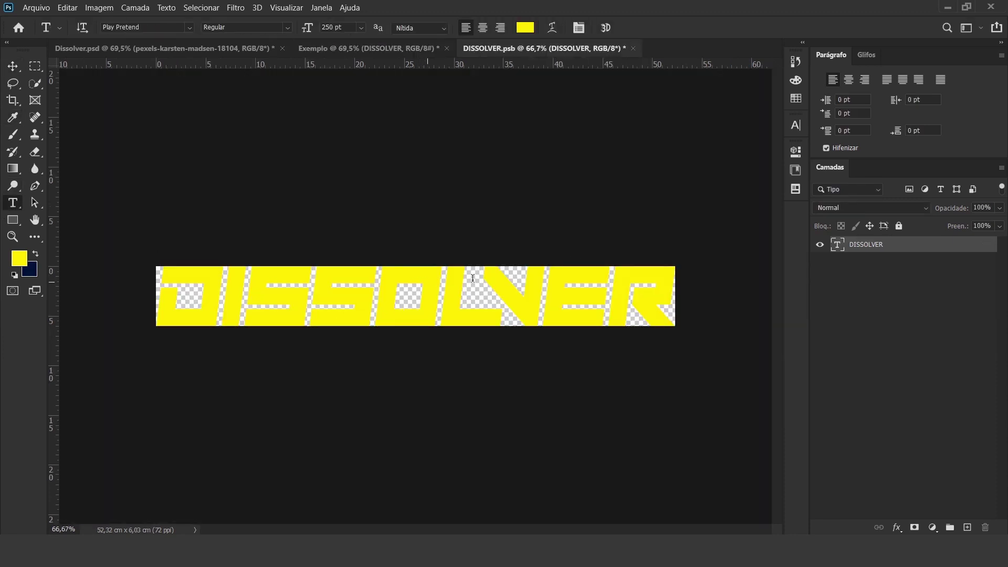
{"action": "left_click", "coordinate": [544, 284]}
{"action": "key", "text": "ctrl+a"}
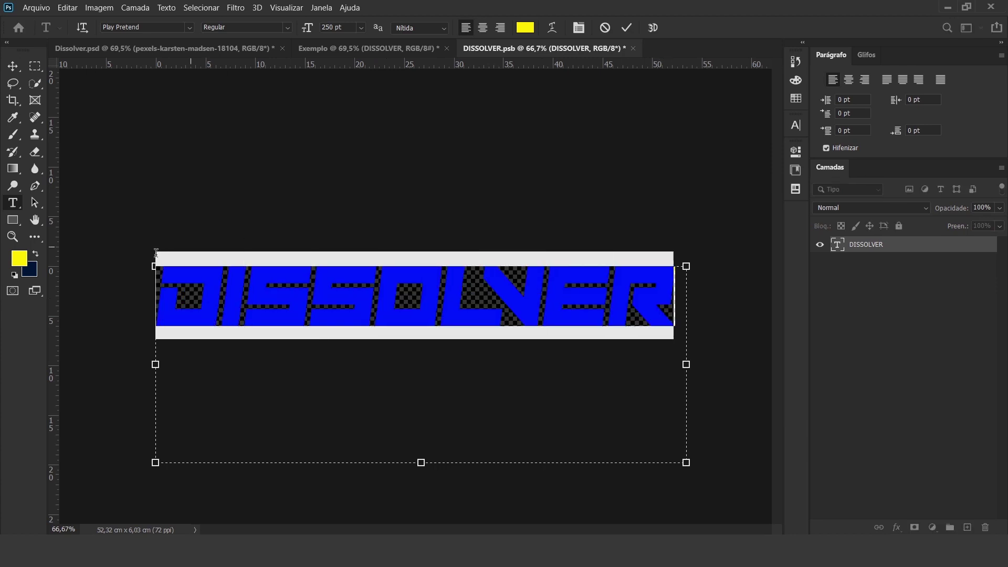
Recolour the DISSOLVER text light blue, commit it, and save the smart object.
{"action": "left_click", "coordinate": [22, 262]}
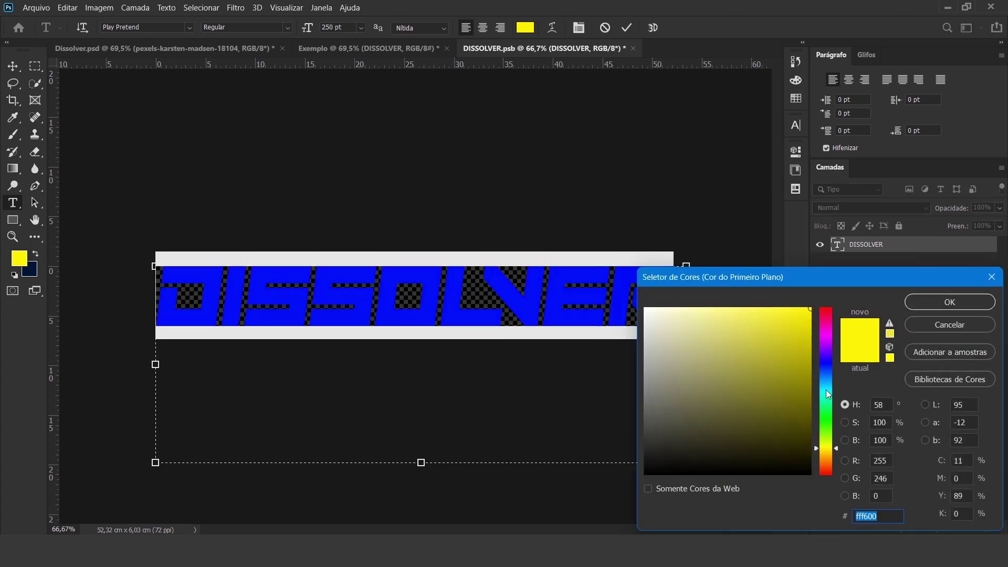
{"action": "left_click_drag", "start_coordinate": [828, 395], "coordinate": [827, 378]}
{"action": "left_click_drag", "start_coordinate": [797, 337], "coordinate": [780, 296]}
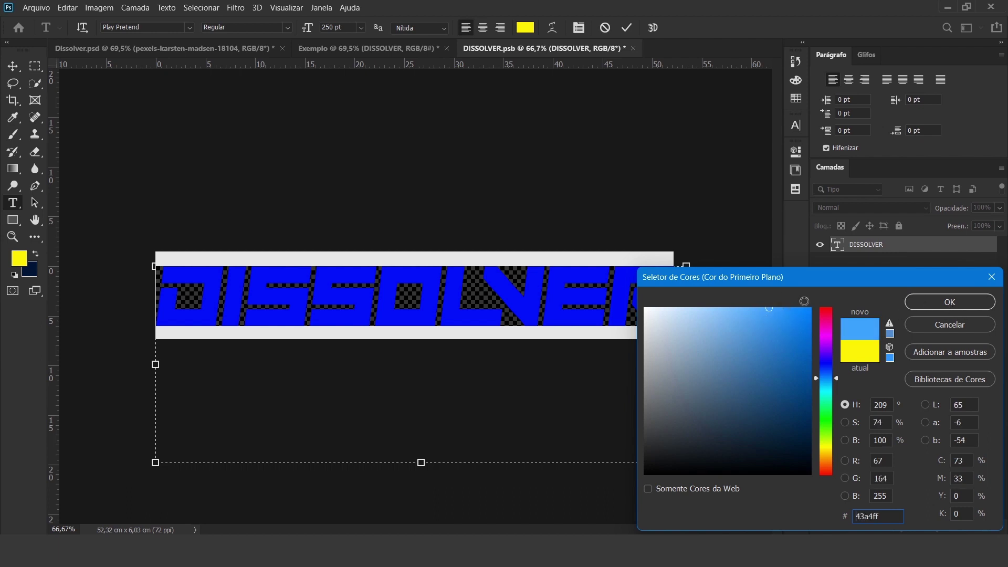
{"action": "left_click", "coordinate": [929, 304]}
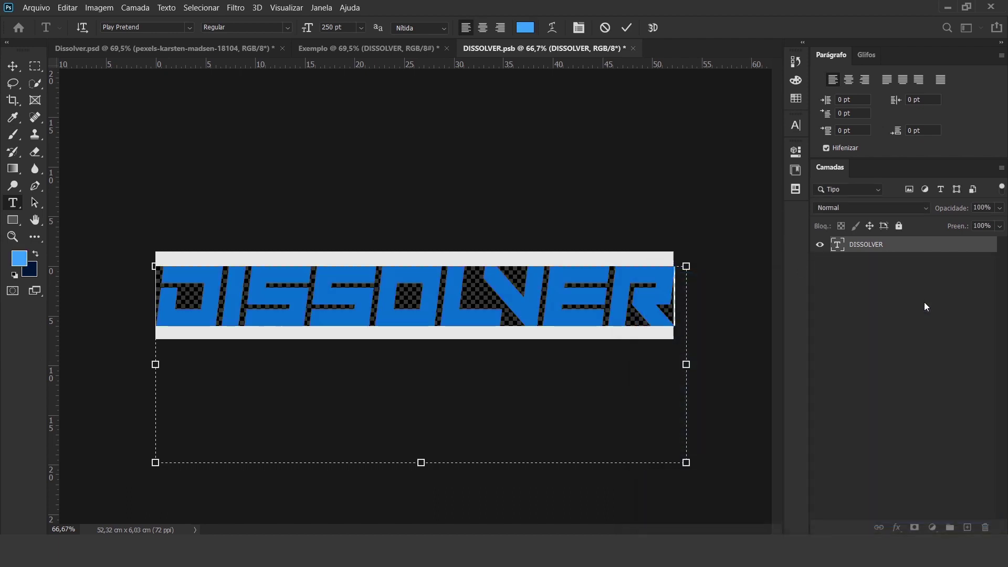
{"action": "left_click", "coordinate": [627, 28]}
{"action": "key", "text": "ctrl+s"}
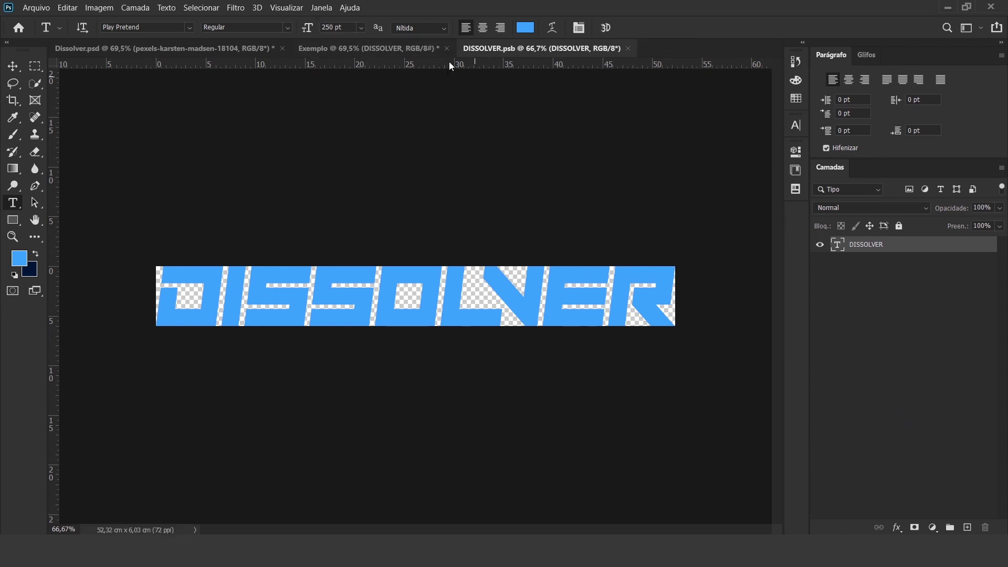
{"action": "left_click", "coordinate": [407, 52]}
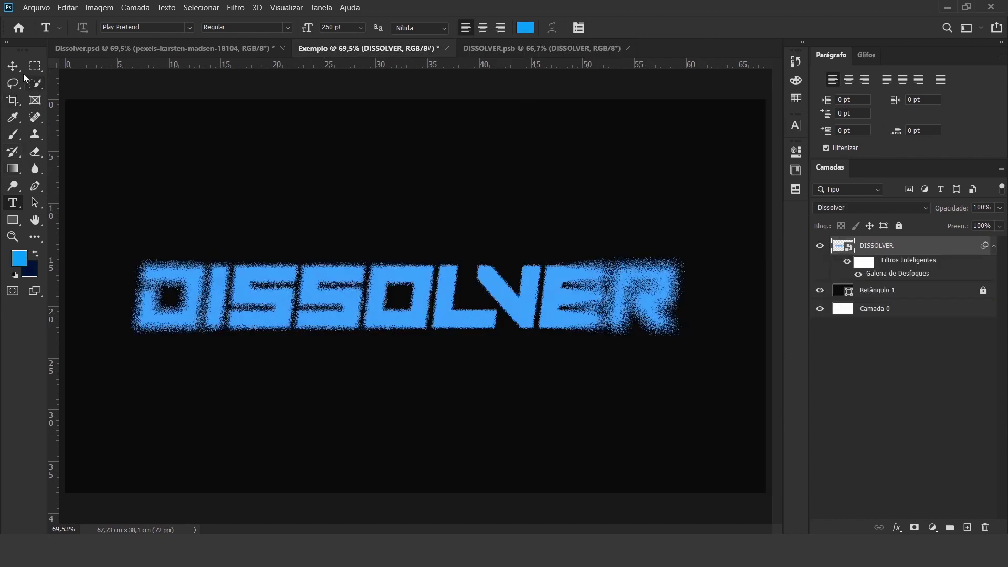
Leave text editing and switch to the Move tool in the Exemplo document.
{"action": "left_click", "coordinate": [11, 67]}
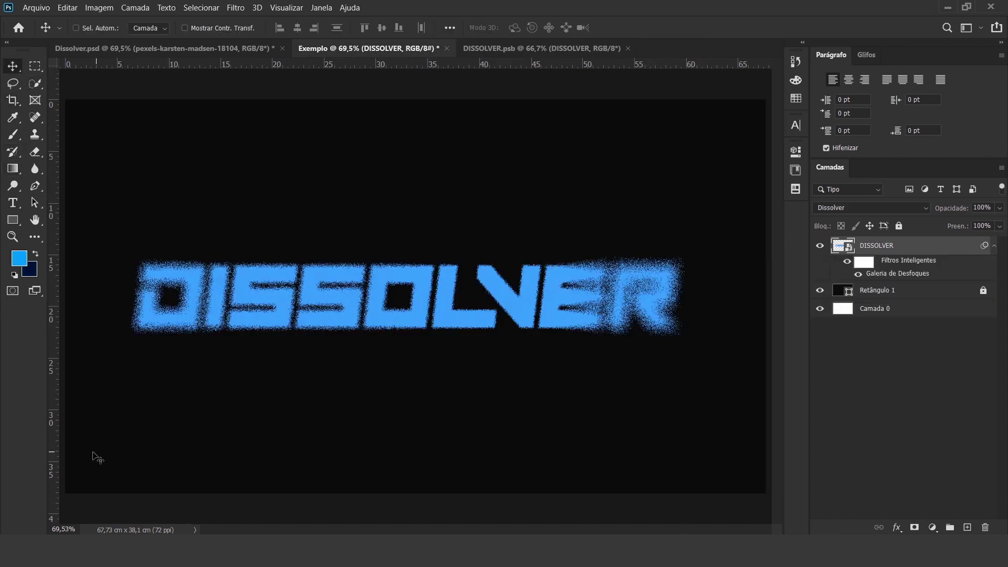